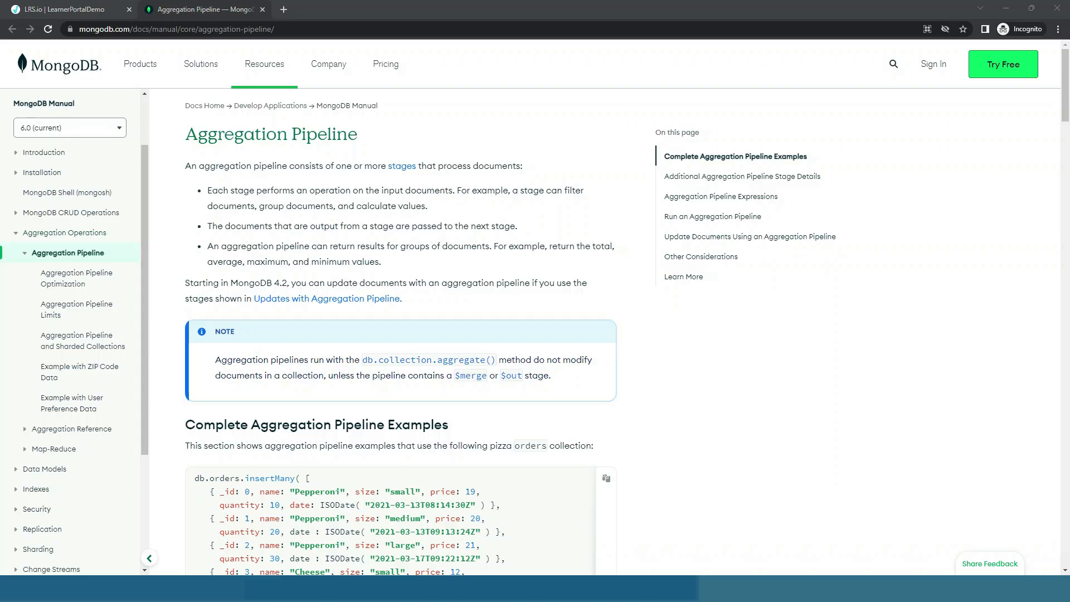
Switch to the Learner Portal Demo LRS, show it full screen, and open the Analytics Debugger from all its management tools.
click(91, 10)
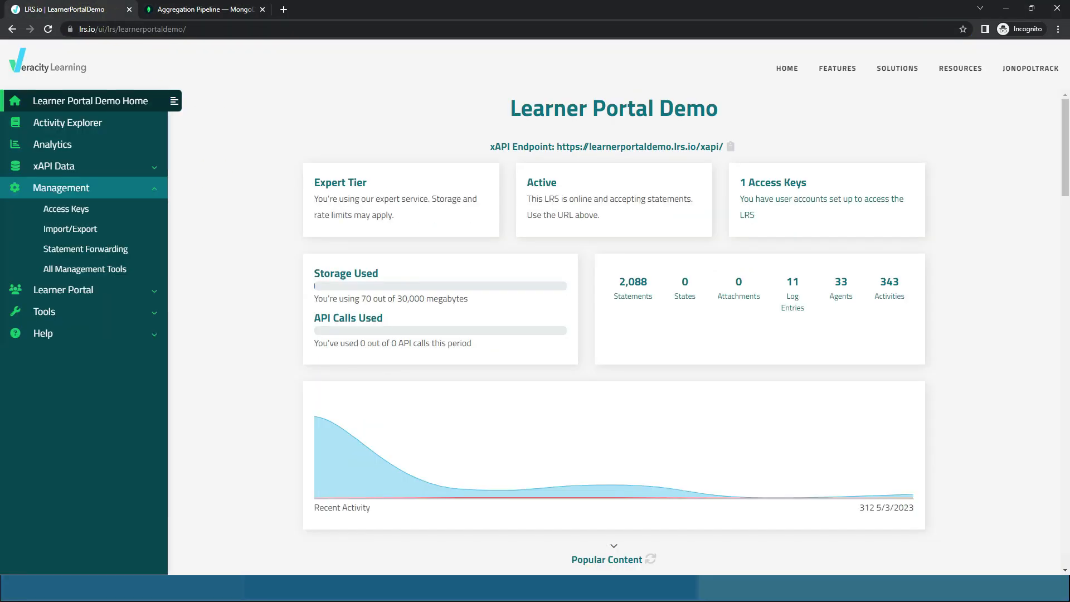
key(F11)
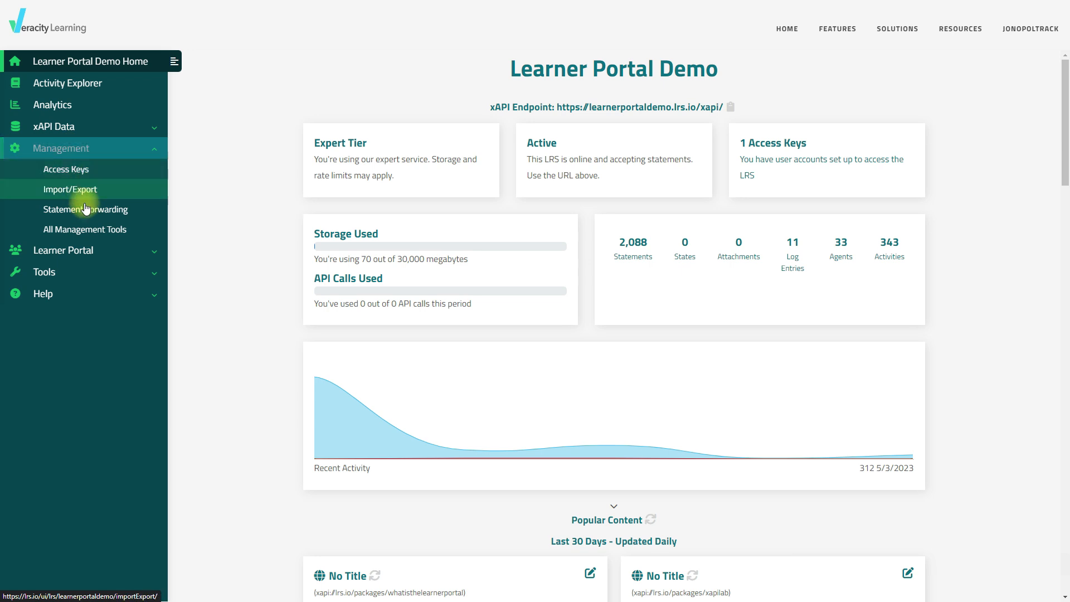
click(93, 235)
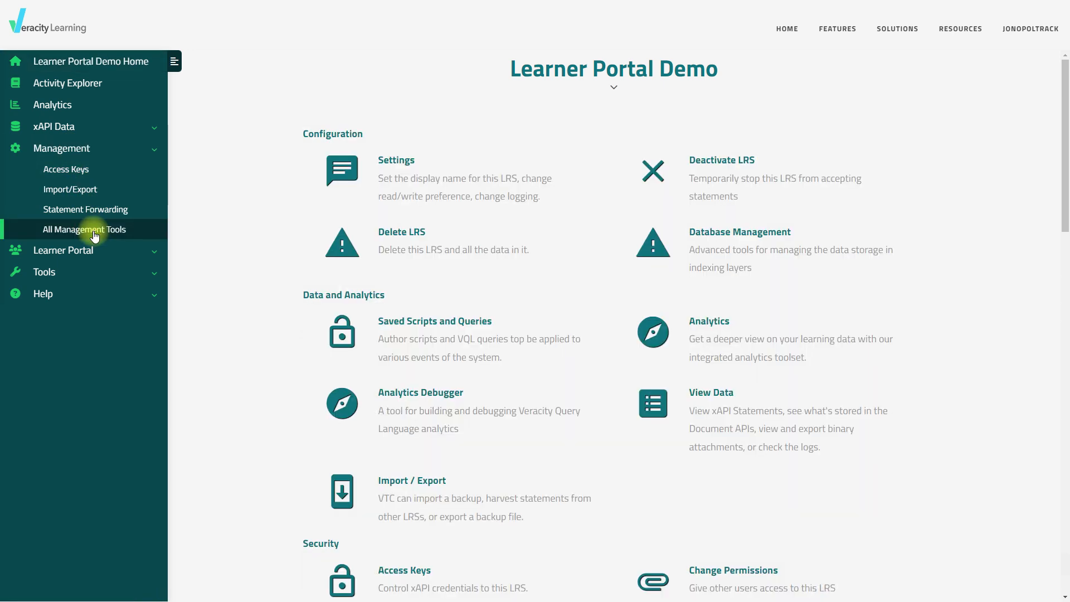
scroll(585, 203, down, 2)
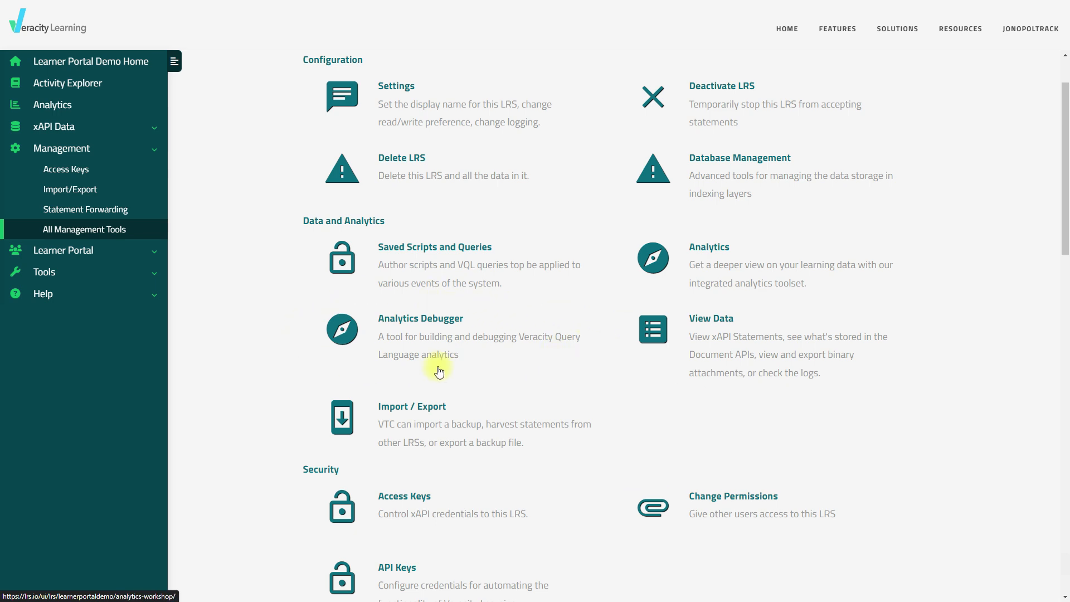
click(450, 337)
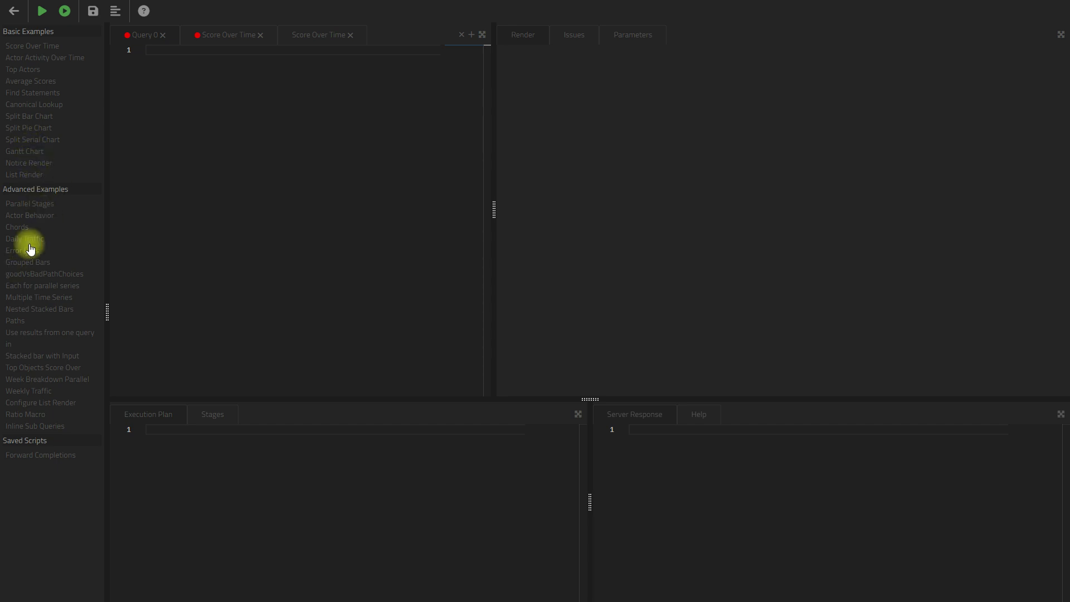
Load the basic Score Over Time example into the query editor.
click(34, 52)
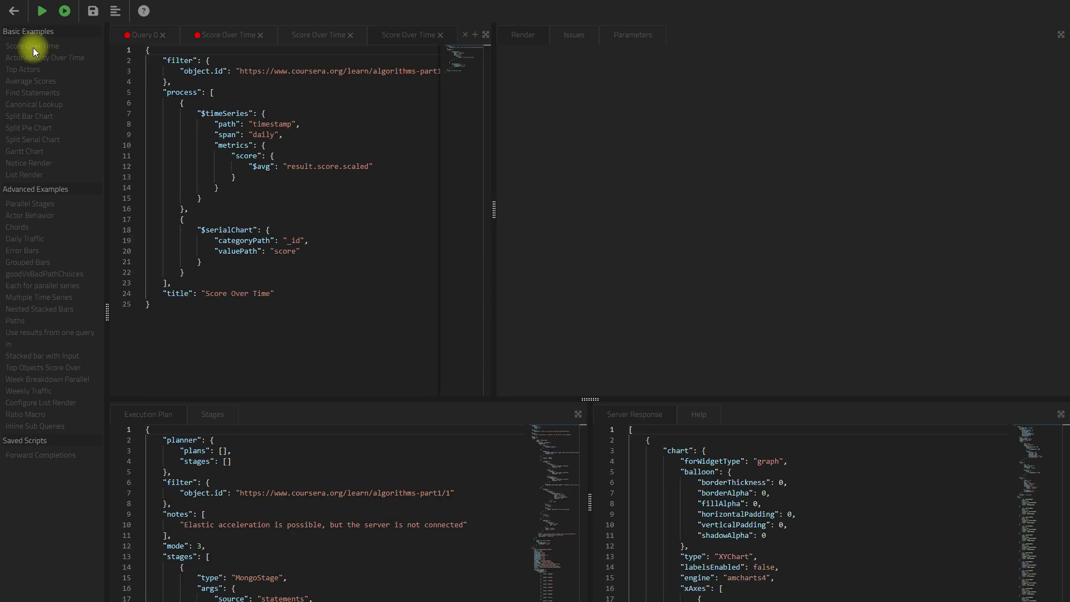
click(197, 301)
drag(198, 301, 140, 59)
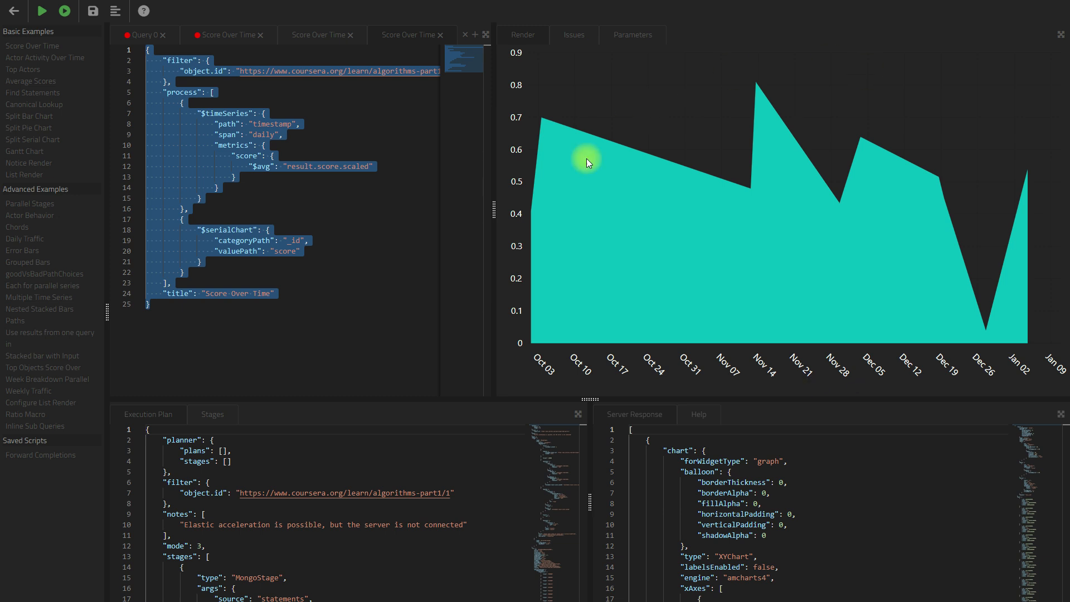
click(362, 158)
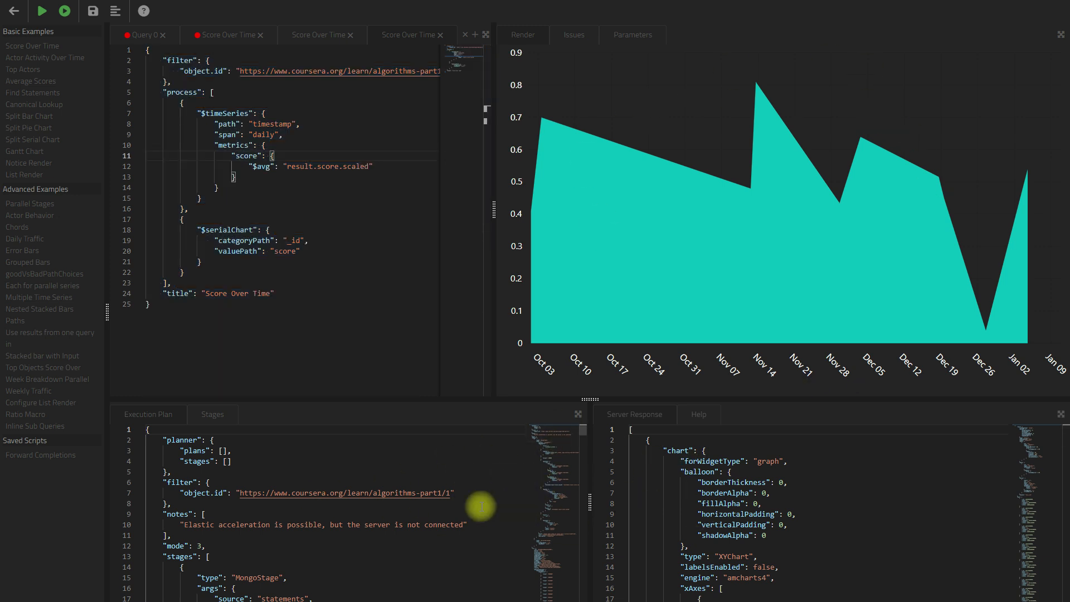
Narrow the Execution Plan pane slightly to widen the Server Response pane.
drag(589, 405, 326, 258)
drag(326, 259, 326, 256)
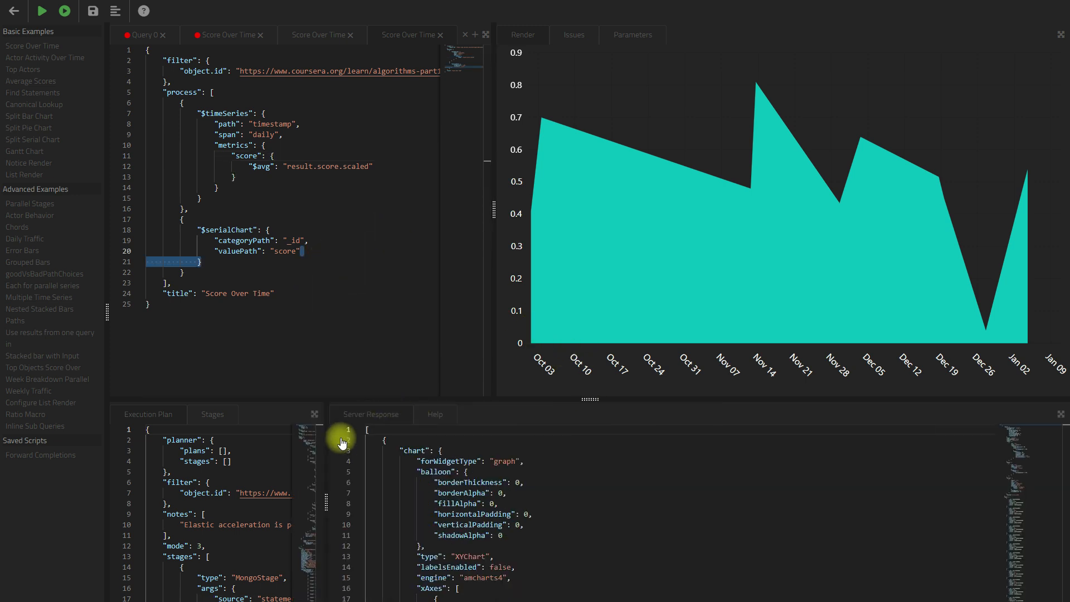
drag(327, 502, 525, 454)
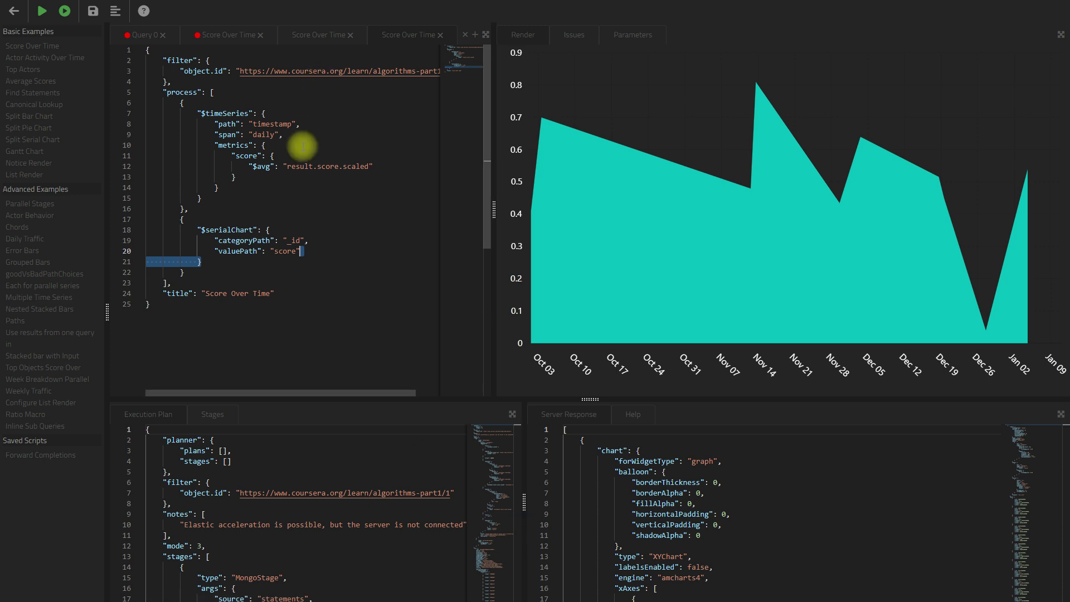
Examine the query's object.id filter, the $timeSeries path, span and $avg metric, and the $serialChart stage.
click(332, 145)
drag(252, 72, 413, 72)
triple_click(414, 72)
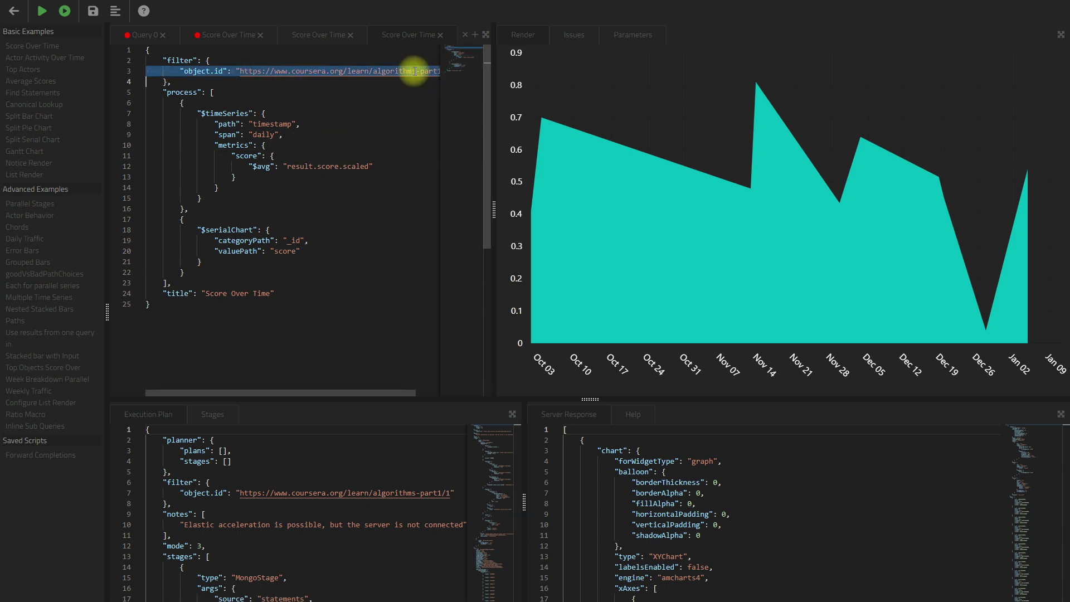
click(332, 143)
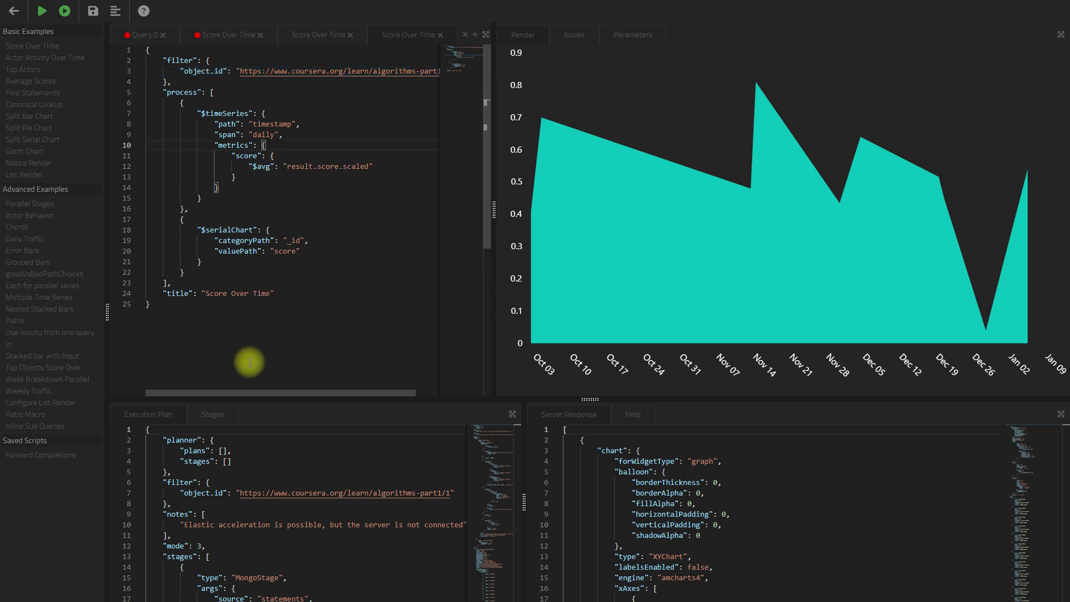
drag(261, 124, 300, 124)
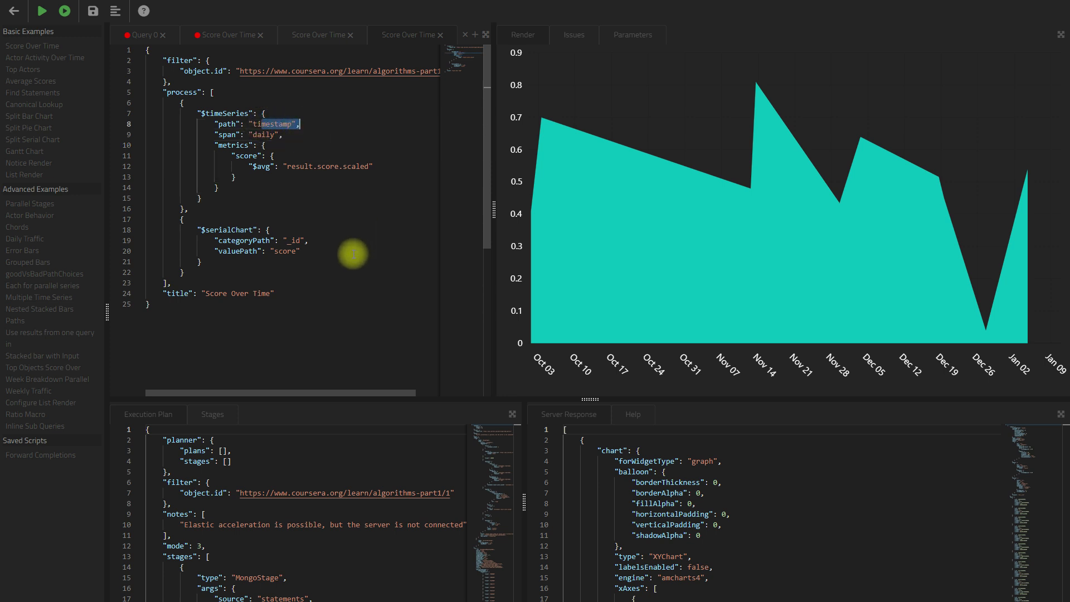
double_click(263, 135)
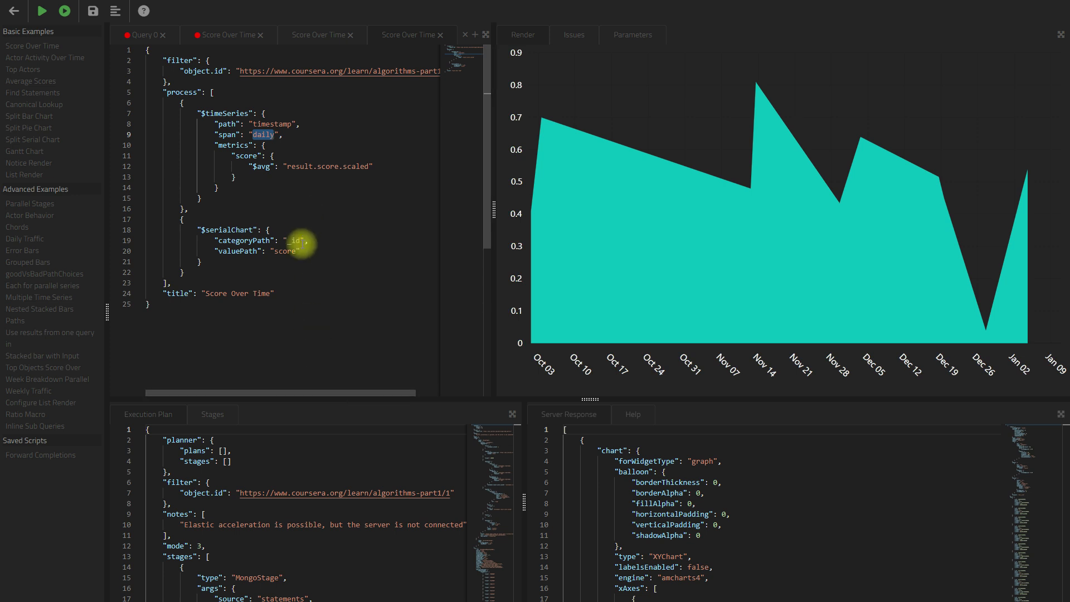
drag(291, 166, 368, 166)
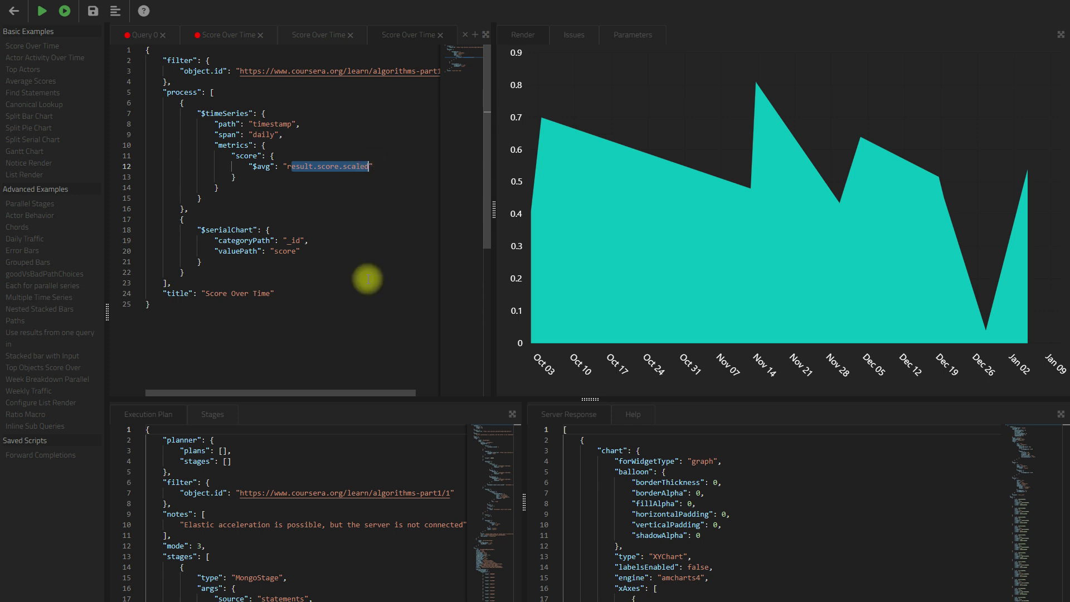
drag(162, 217, 201, 276)
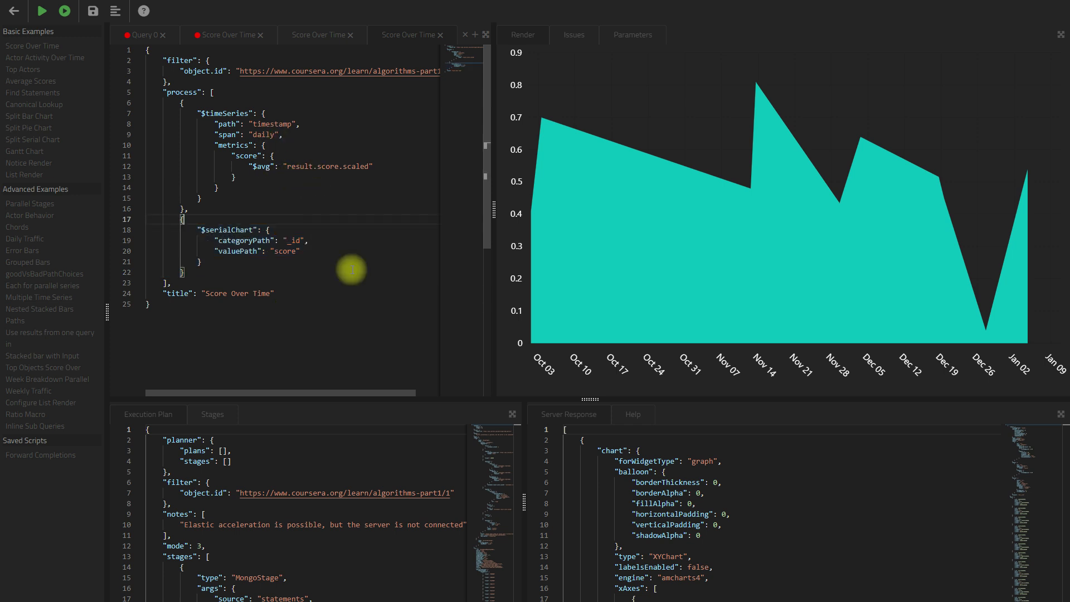
Set the $timeSeries path to "stored" and run the query.
click(264, 136)
double_click(272, 124)
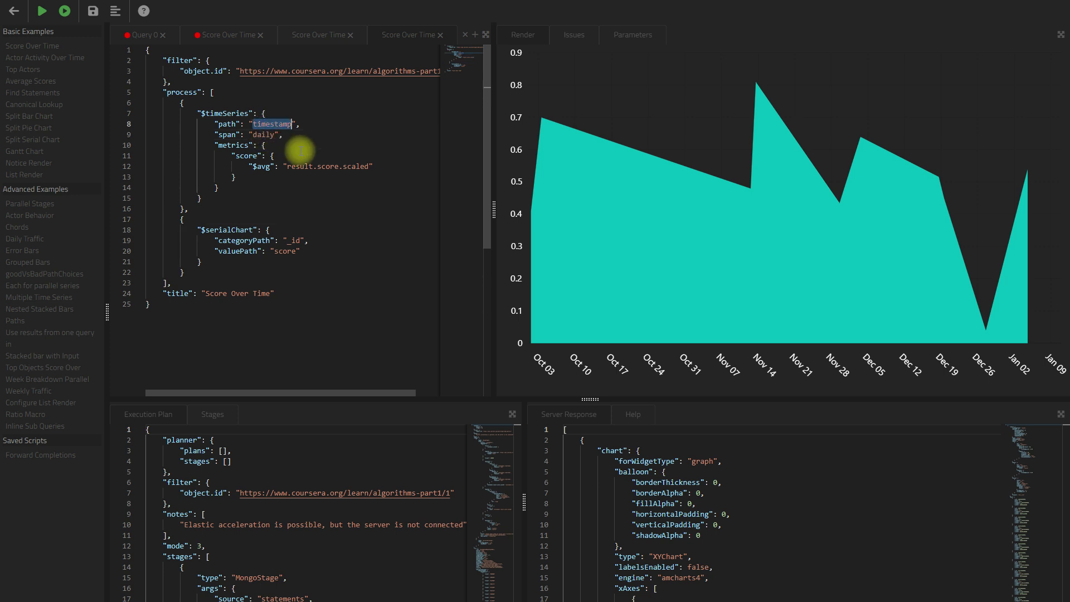
text(sta)
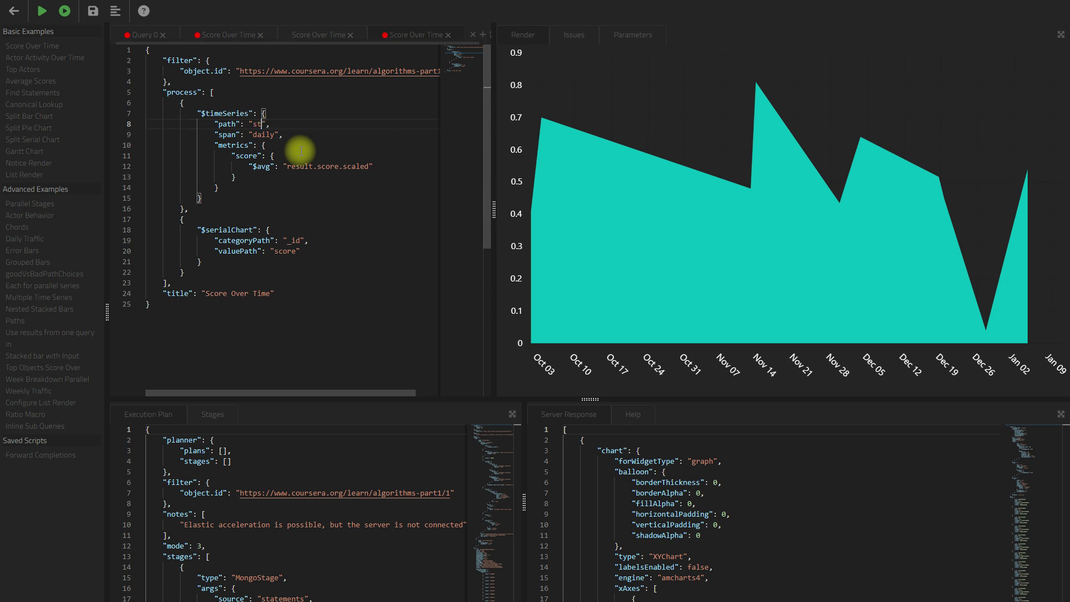
key(BackSpace)
text(ored)
click(274, 199)
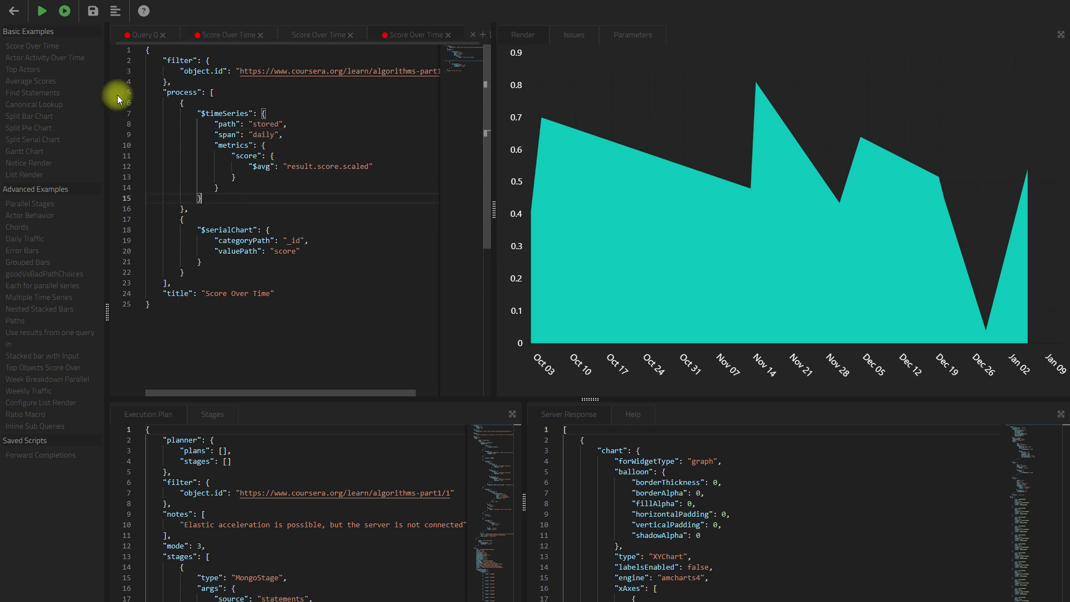
click(42, 12)
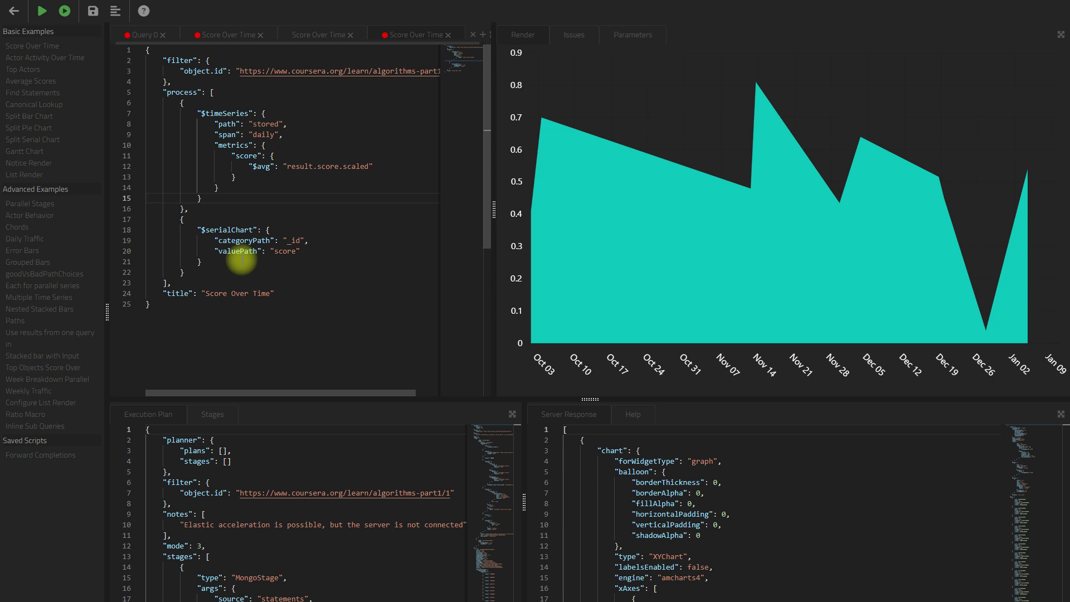
Try running the query with the $timeSeries span set to "weekly".
double_click(272, 136)
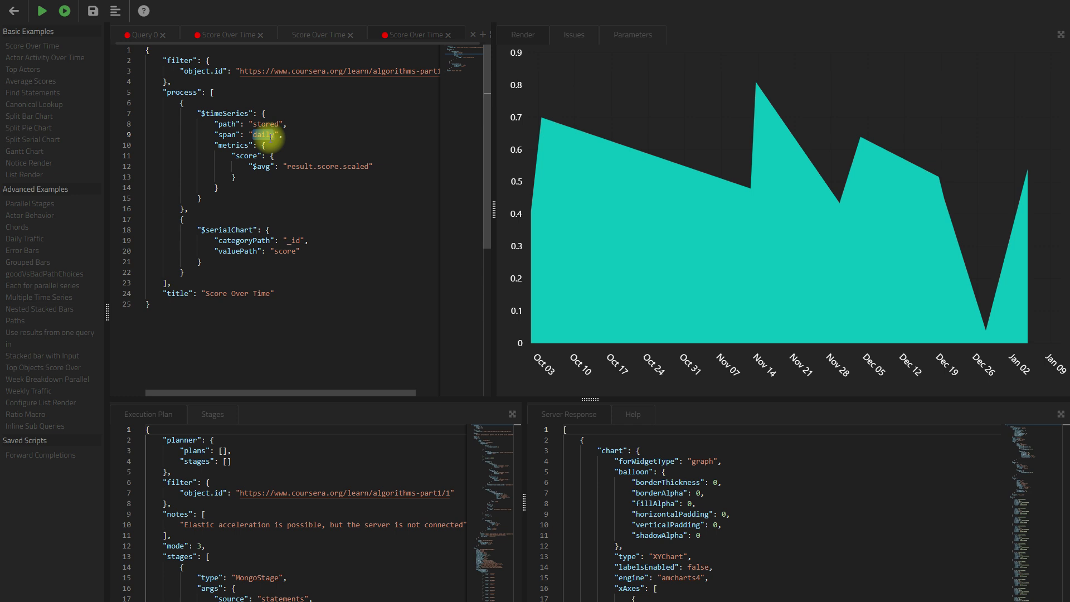
text(weekly)
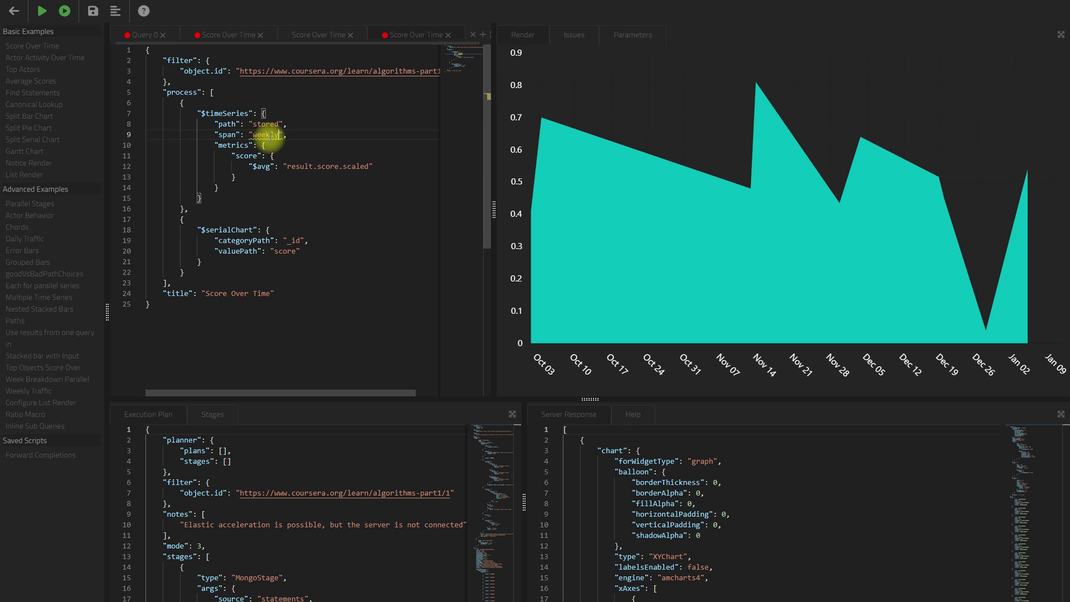
click(37, 15)
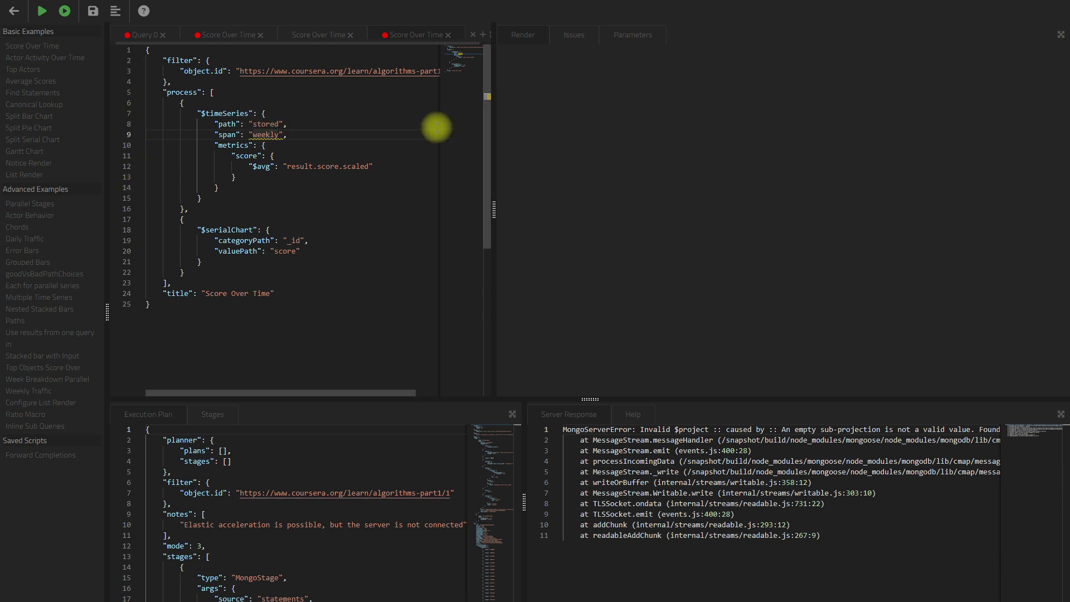
Correct the invalid $timeSeries span to "monthly" using the values listed in the query's issues, and display the rendered chart.
click(584, 44)
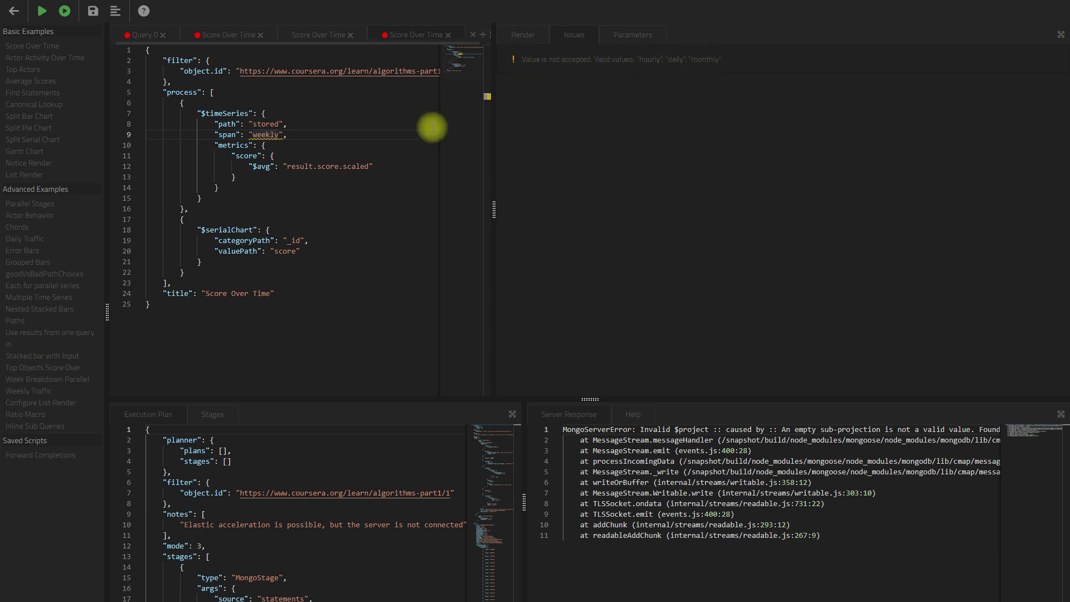
double_click(263, 136)
text(mont)
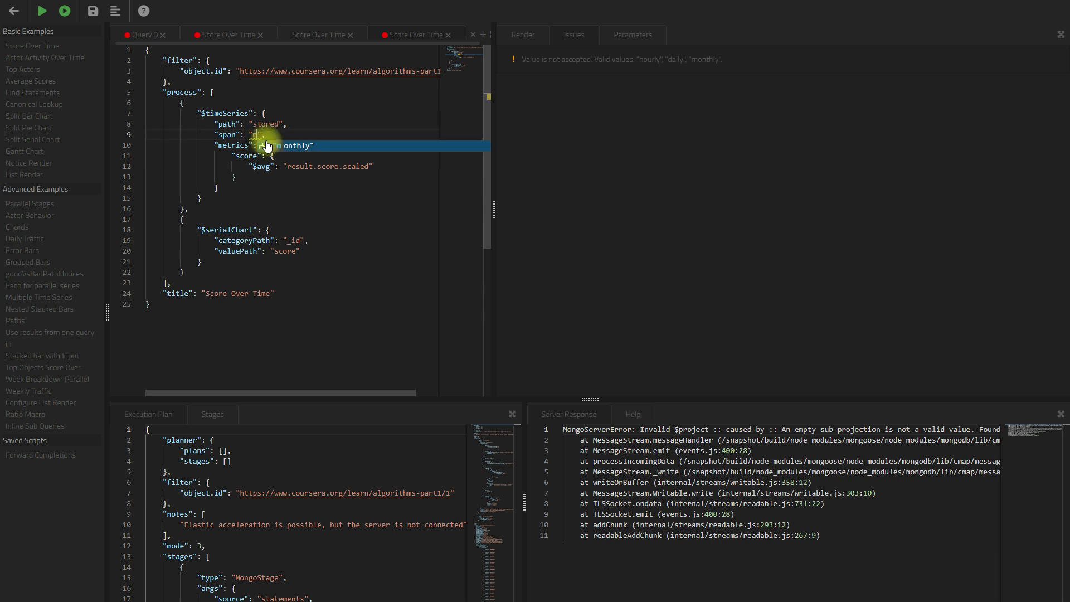
text(hl)
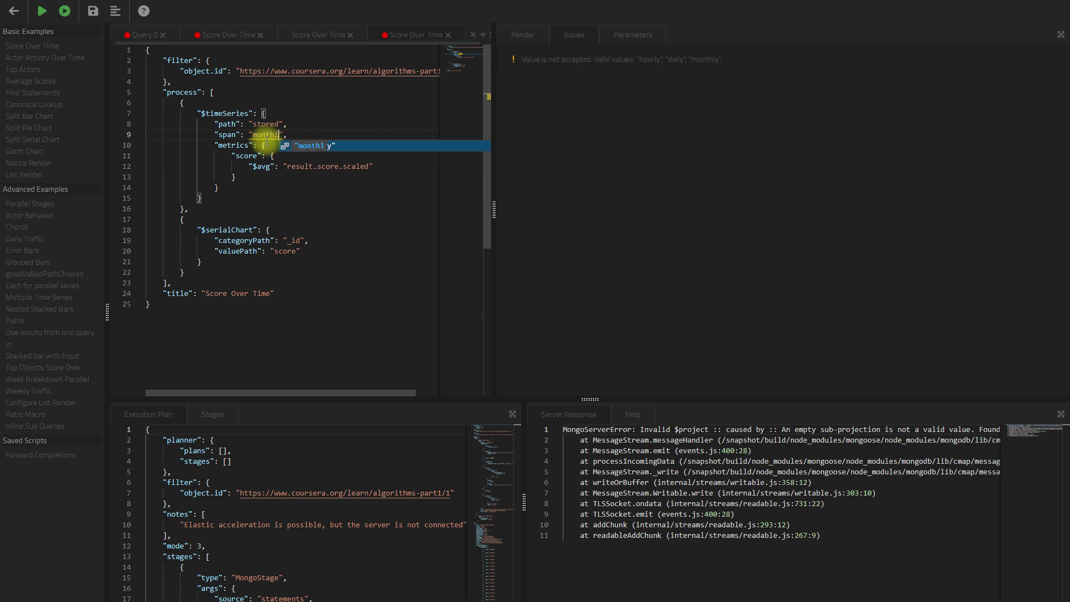
text(y)
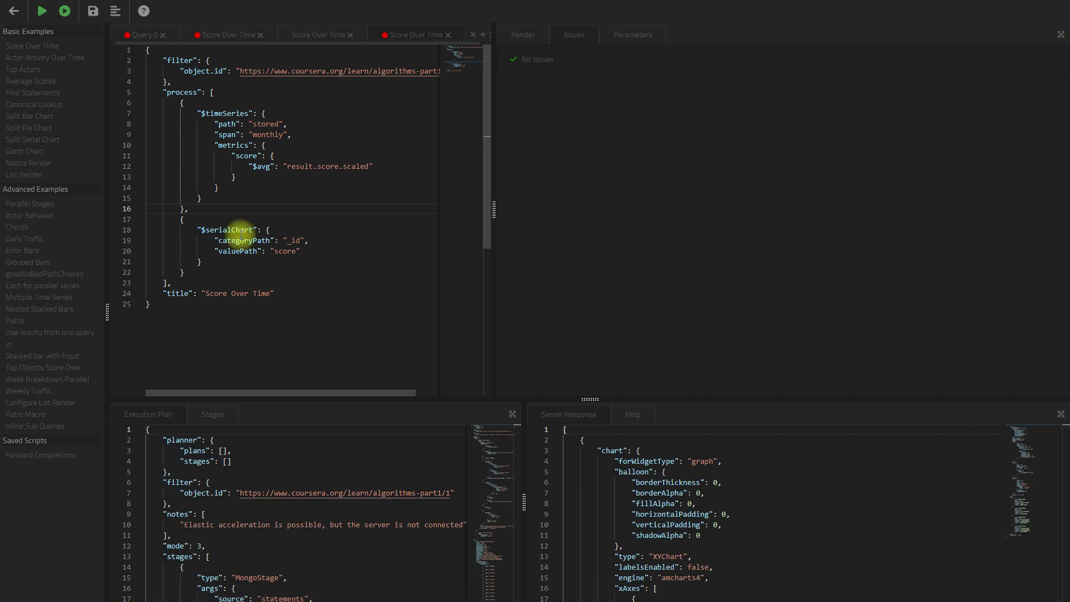
click(518, 40)
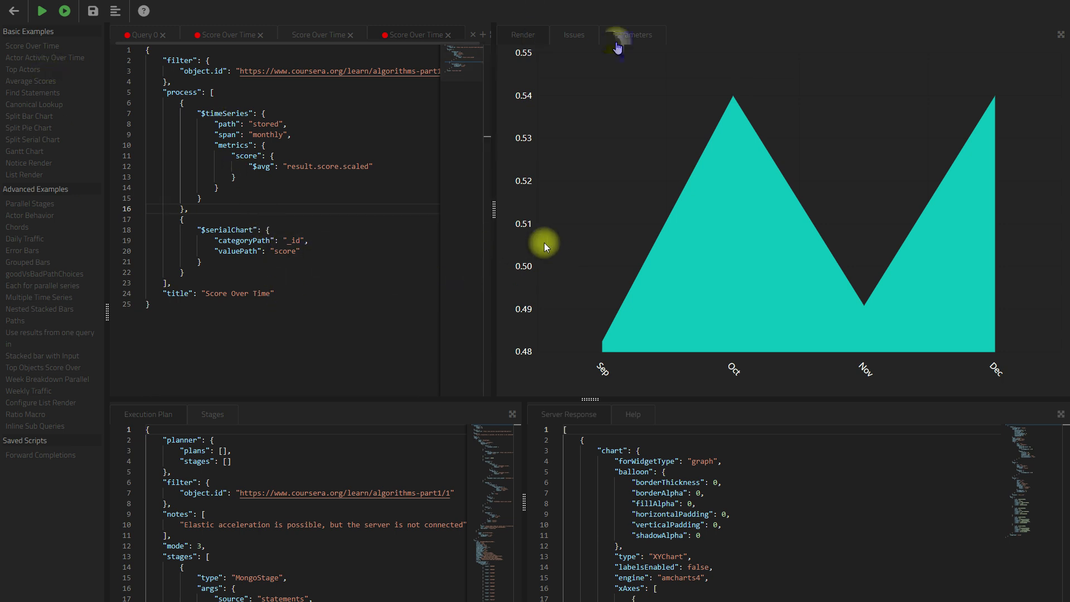
Leave the Analytics Debugger and open the Veracity Learning user manual from the site's resources.
click(15, 14)
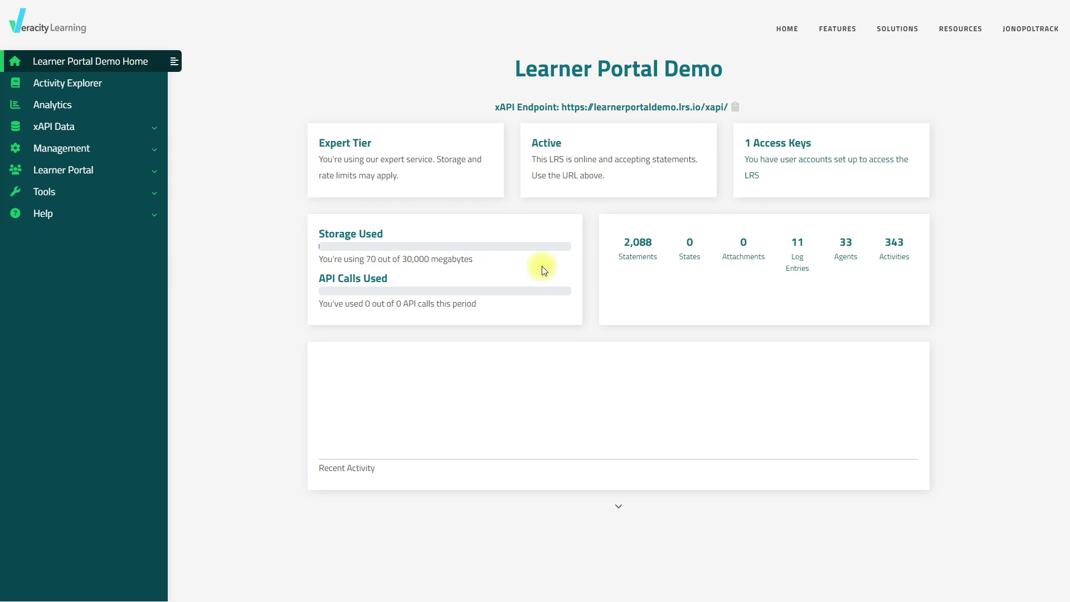
click(959, 34)
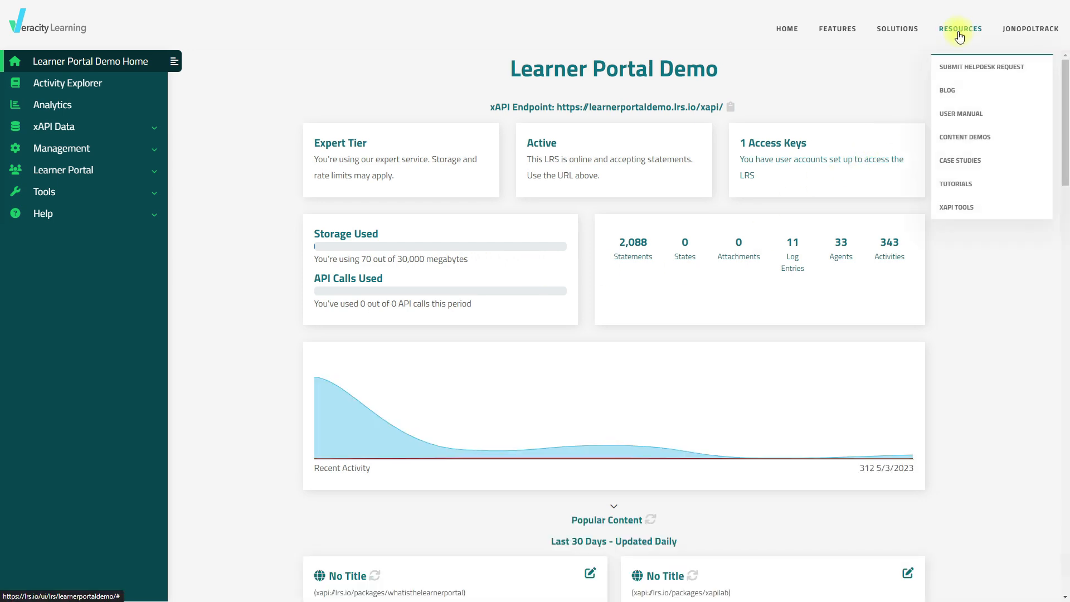
click(966, 120)
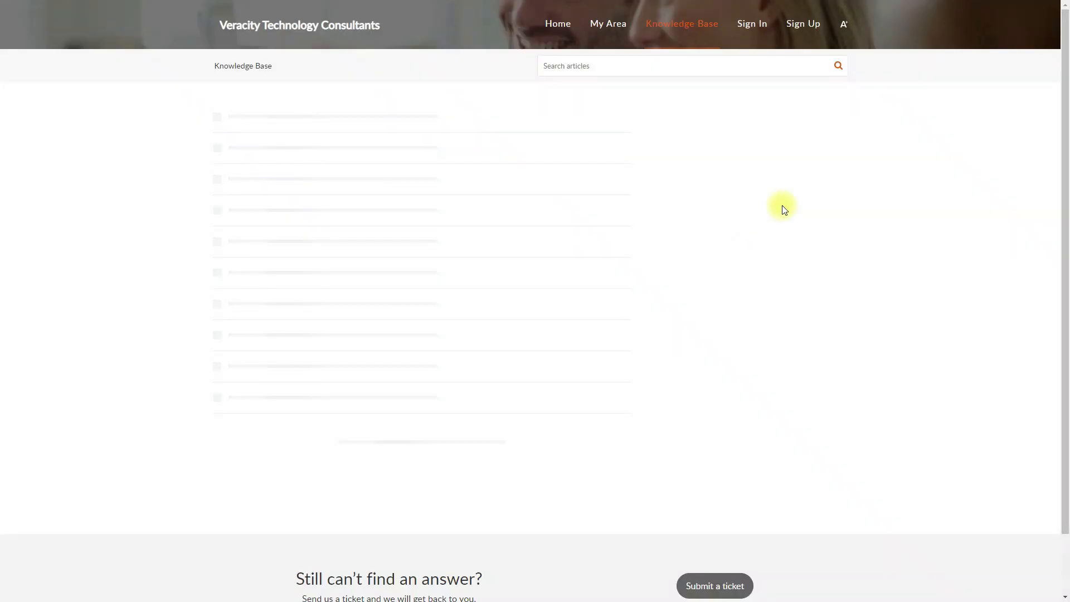
Search the knowledge base for "vql", open the VQL article, and read its overview of queries and processing stages.
click(623, 71)
text(vql)
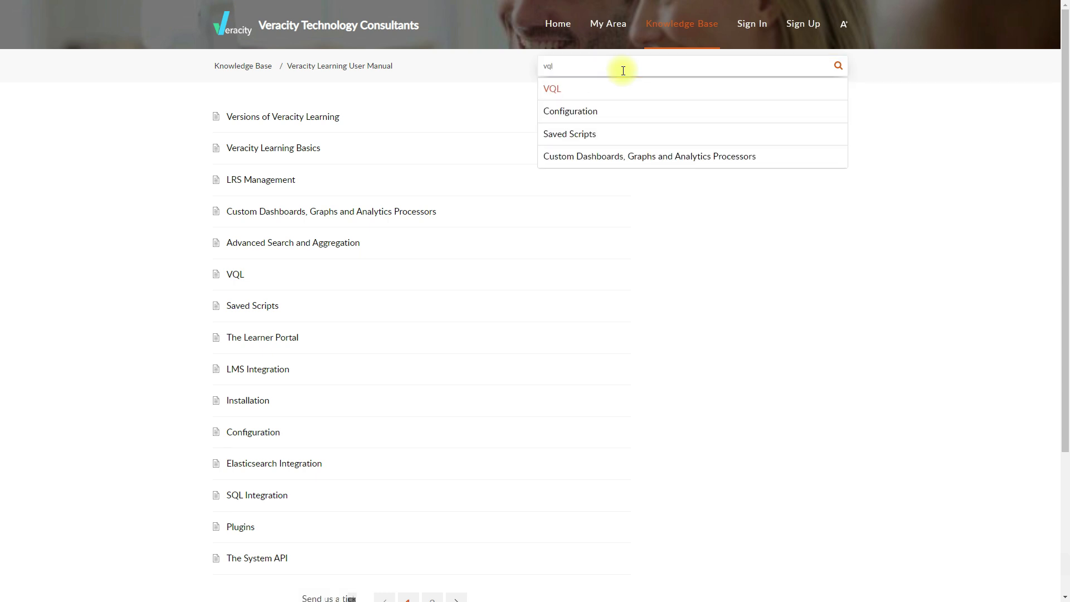
key(Return)
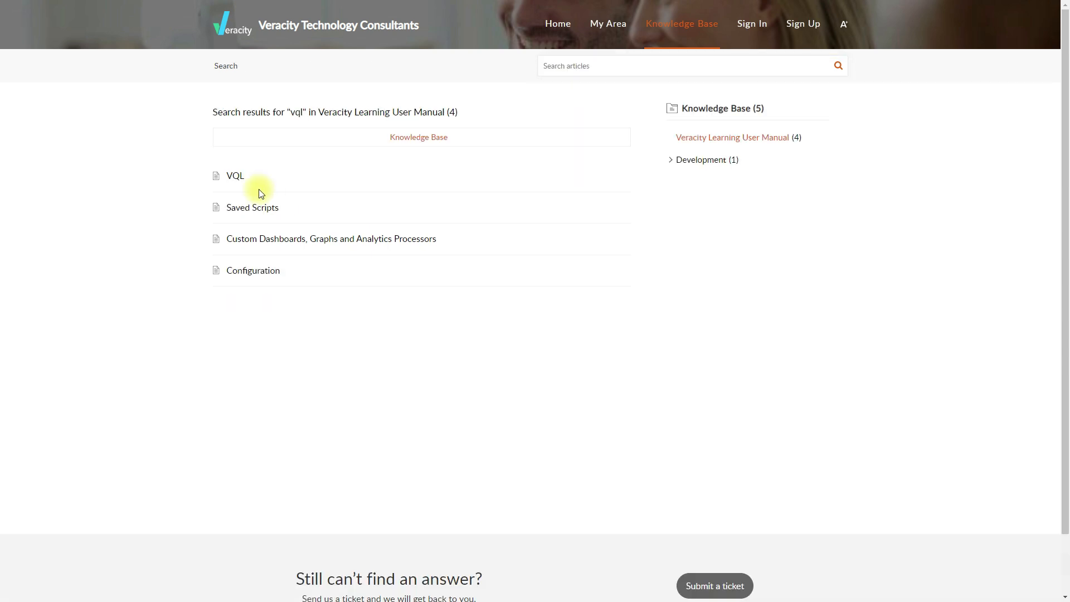
click(235, 176)
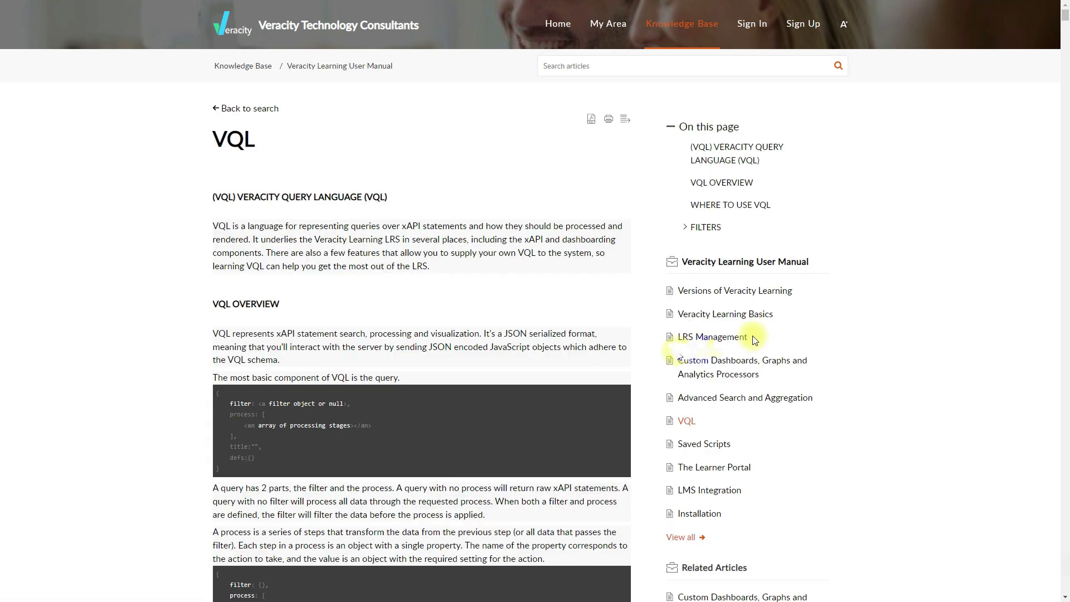
scroll(639, 319, down, 2)
scroll(638, 319, down, 4)
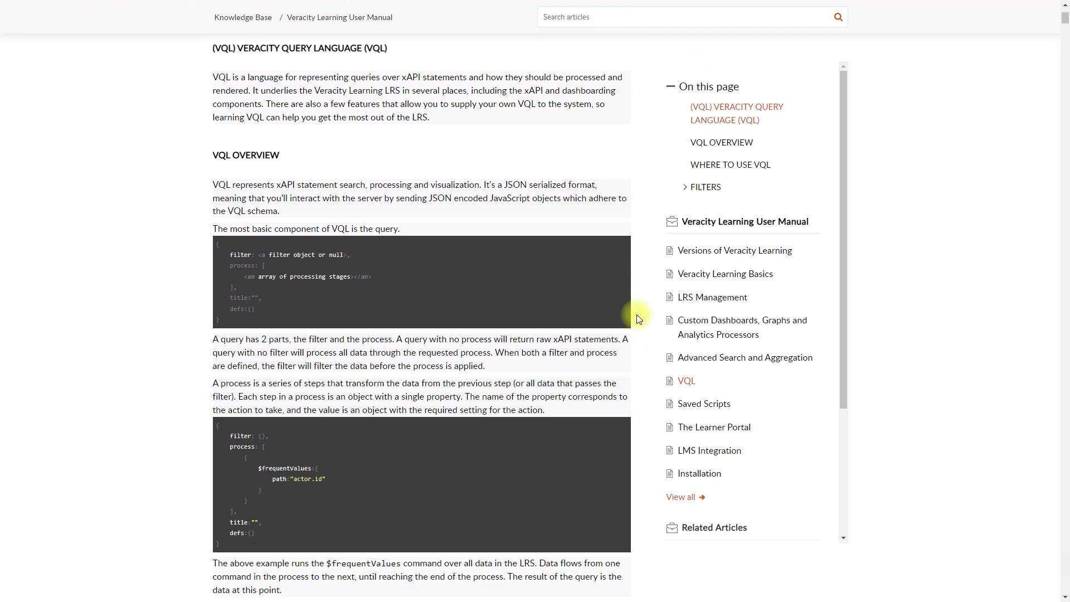
Read through the VQL article's sections on where to use VQL, filters, sorting and pagination, metrics, and common processes up to $Spread.
scroll(638, 313, down, 9)
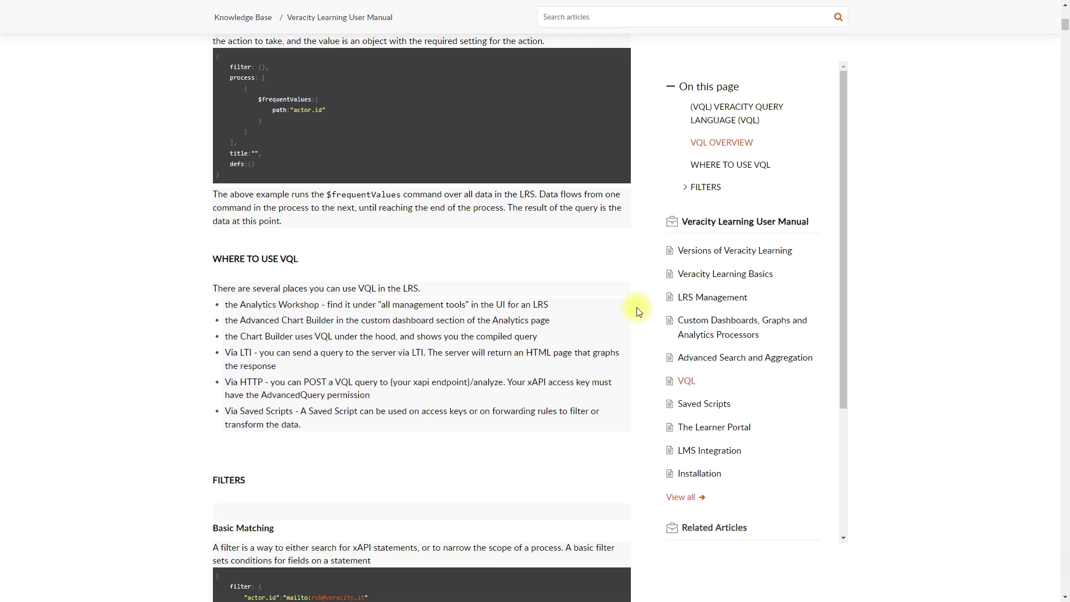
scroll(638, 312, down, 12)
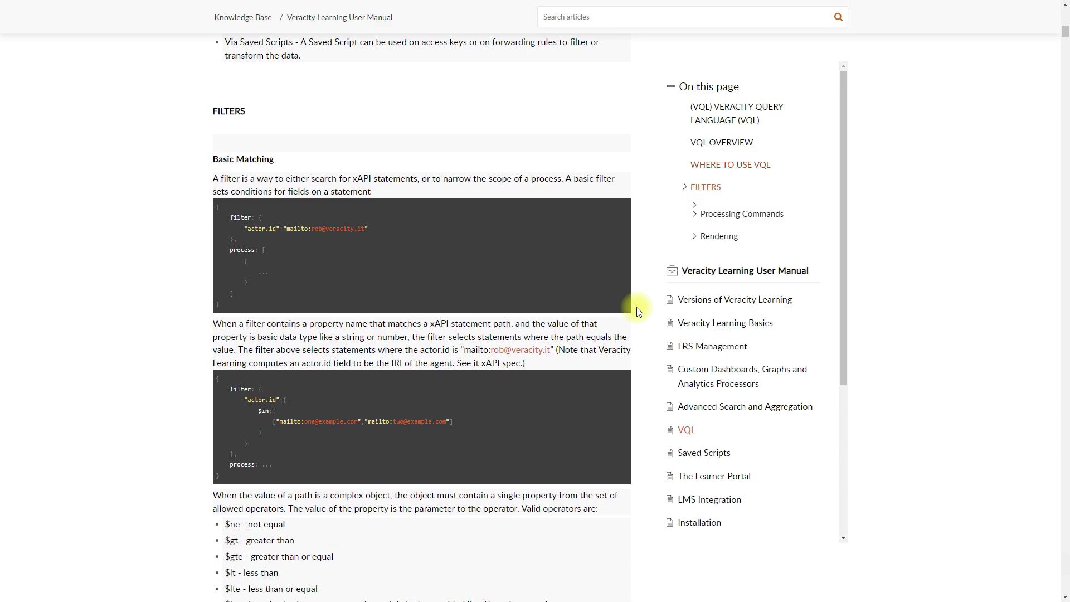
scroll(639, 304, down, 4)
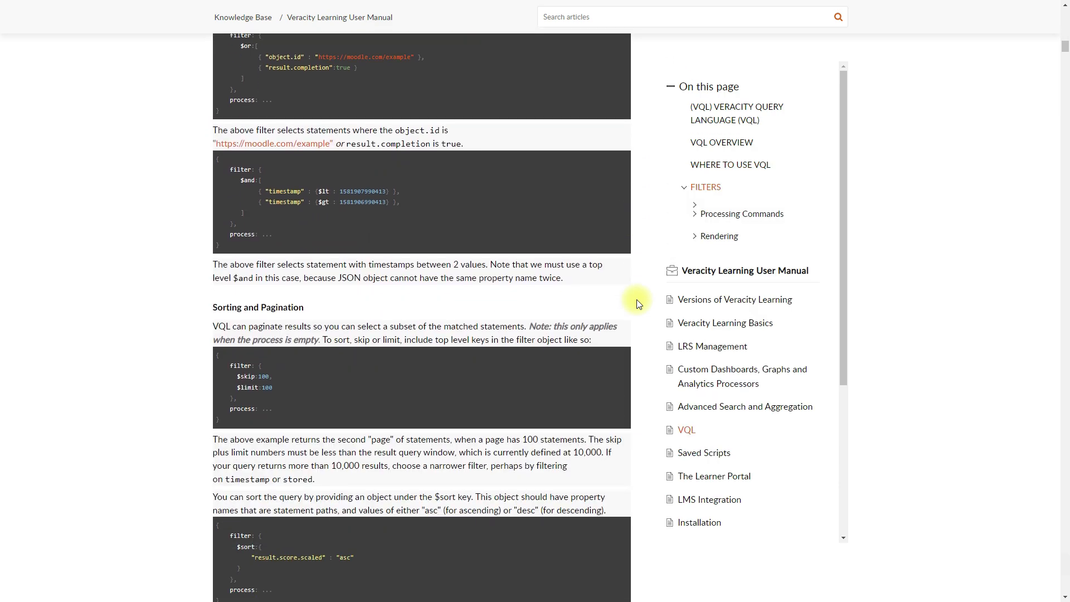
scroll(638, 303, down, 13)
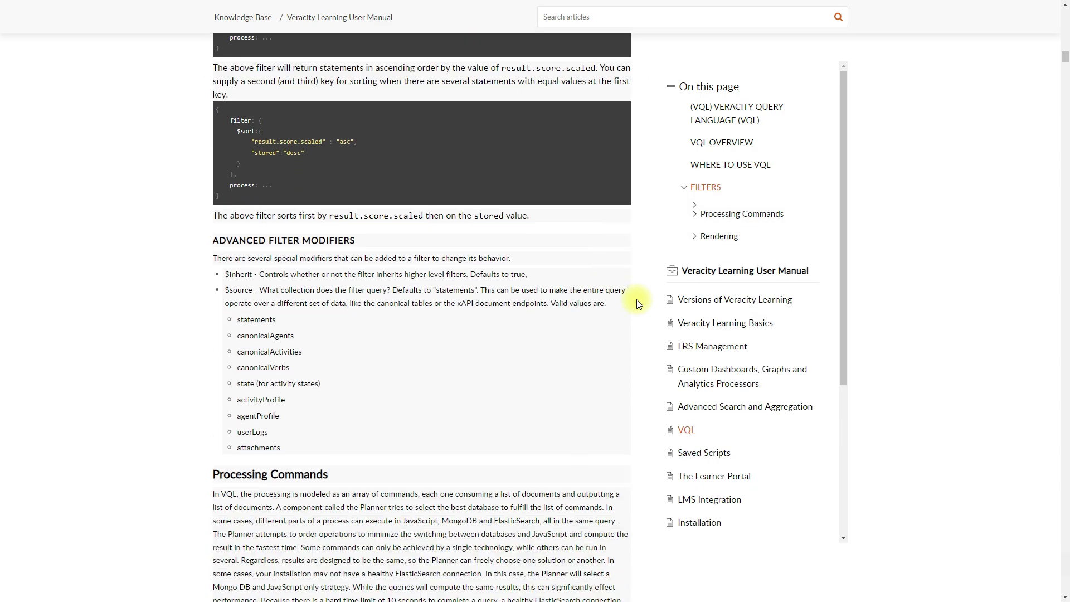
scroll(638, 303, down, 15)
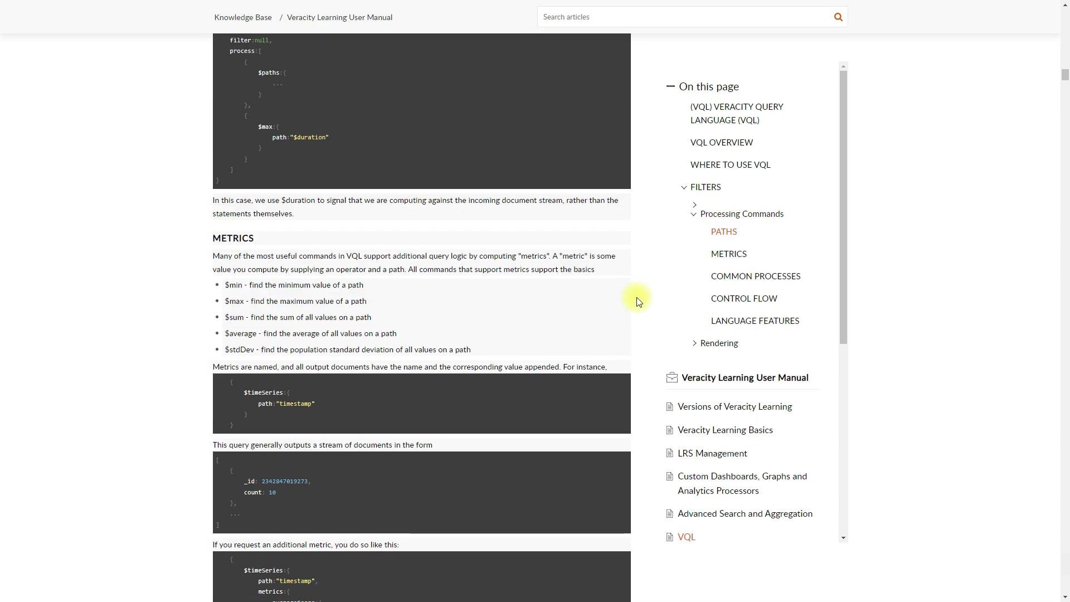
scroll(638, 300, down, 17)
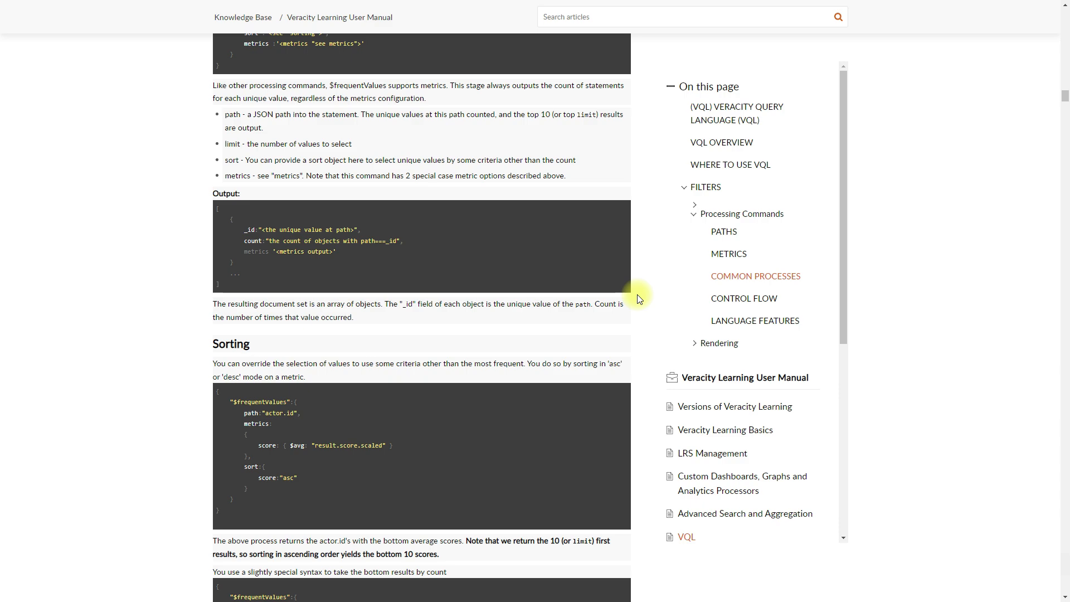
scroll(639, 299, down, 20)
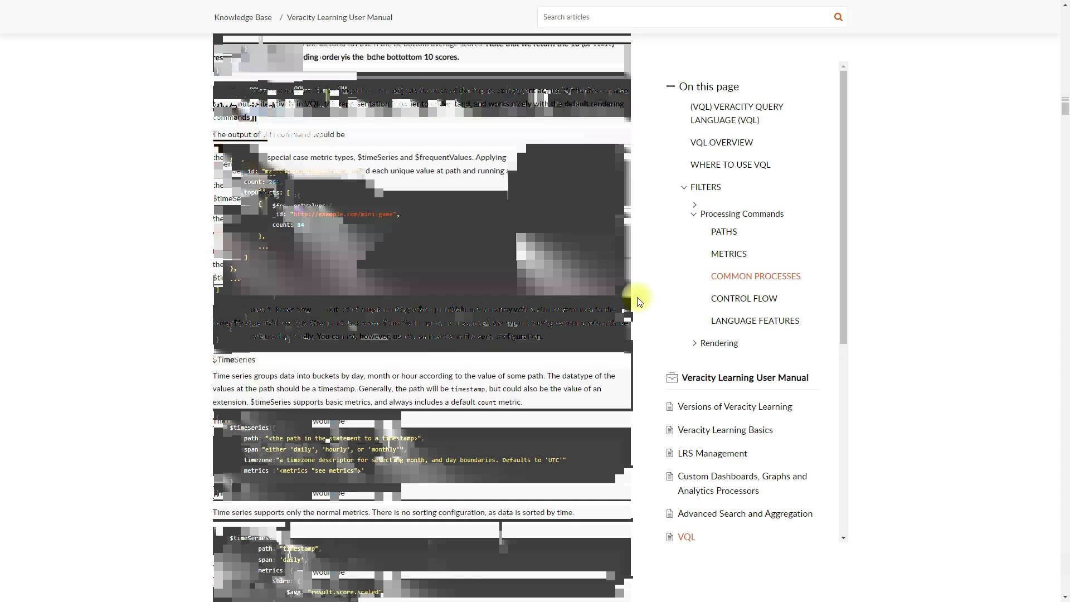
scroll(635, 304, down, 8)
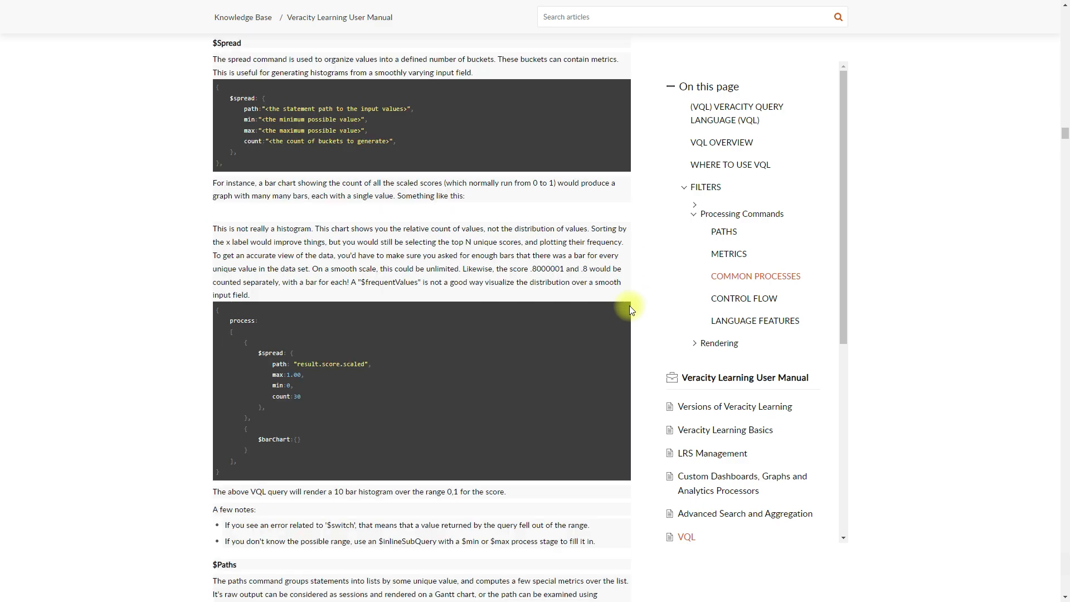